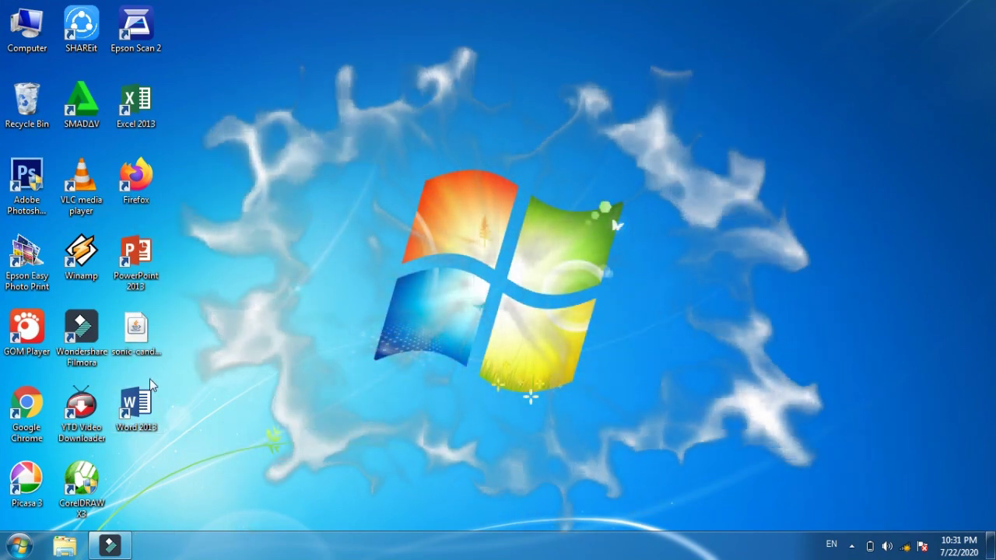
Launch Word 2013, close the activation notice, and create a blank document
{"action": "double_click", "coordinate": [148, 402]}
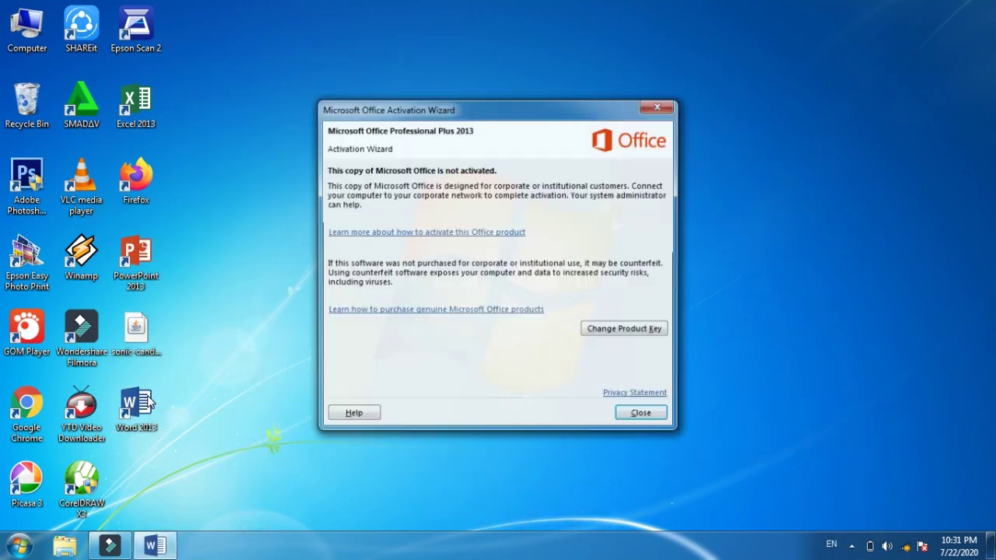
{"action": "left_click", "coordinate": [643, 416]}
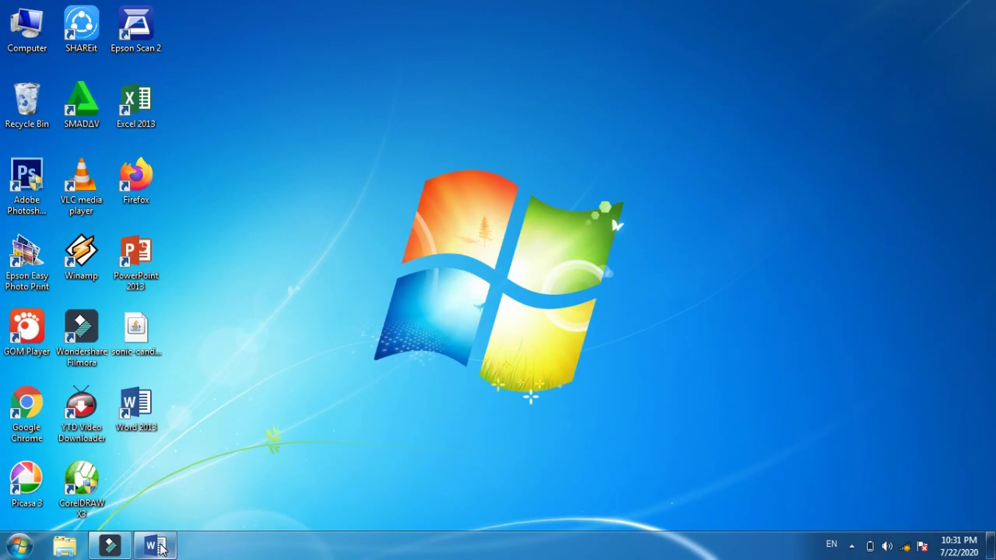
{"action": "left_click", "coordinate": [160, 544]}
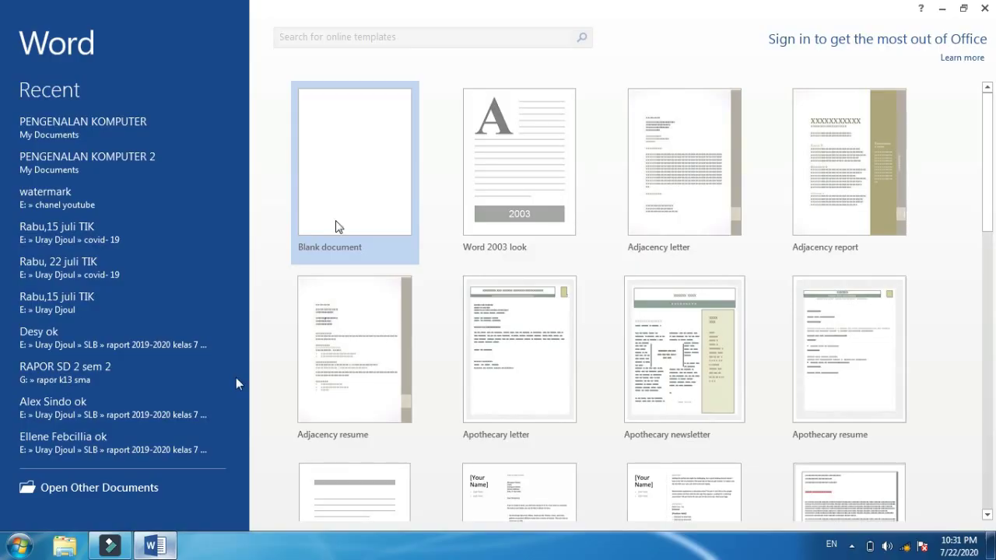
{"action": "left_click", "coordinate": [388, 153]}
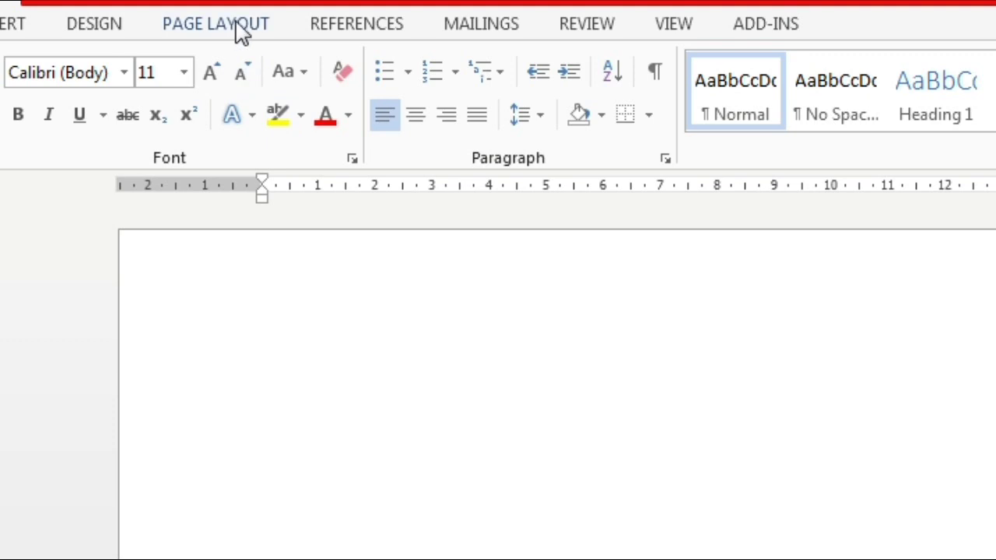
Open the Page Setup dialog from Page Layout at its Paper tab
{"action": "left_click", "coordinate": [252, 23]}
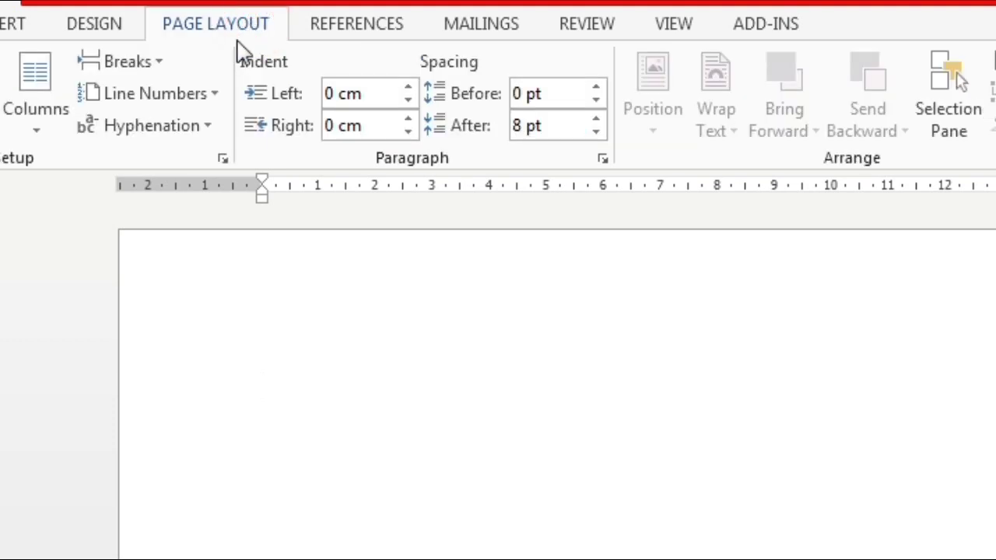
{"action": "left_click", "coordinate": [224, 160]}
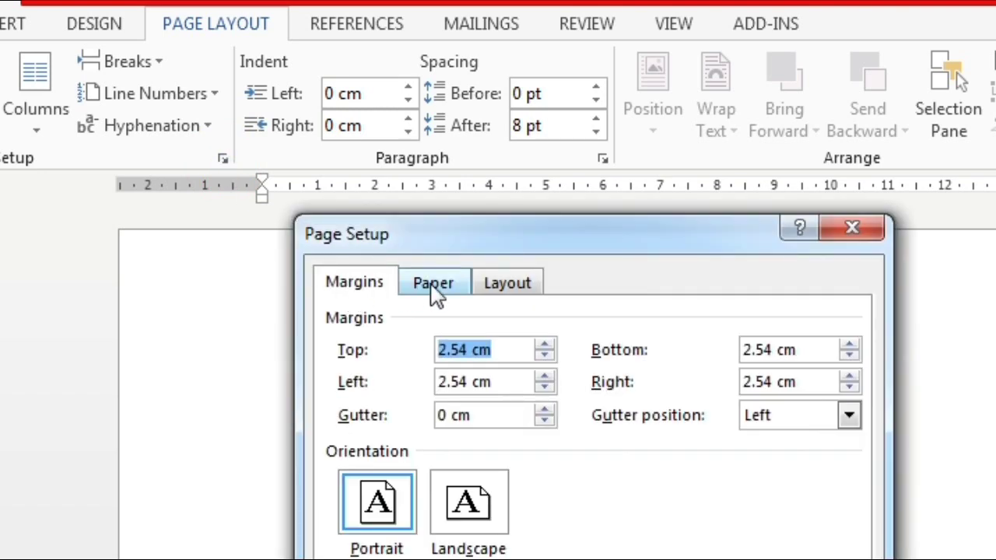
{"action": "left_click", "coordinate": [434, 288]}
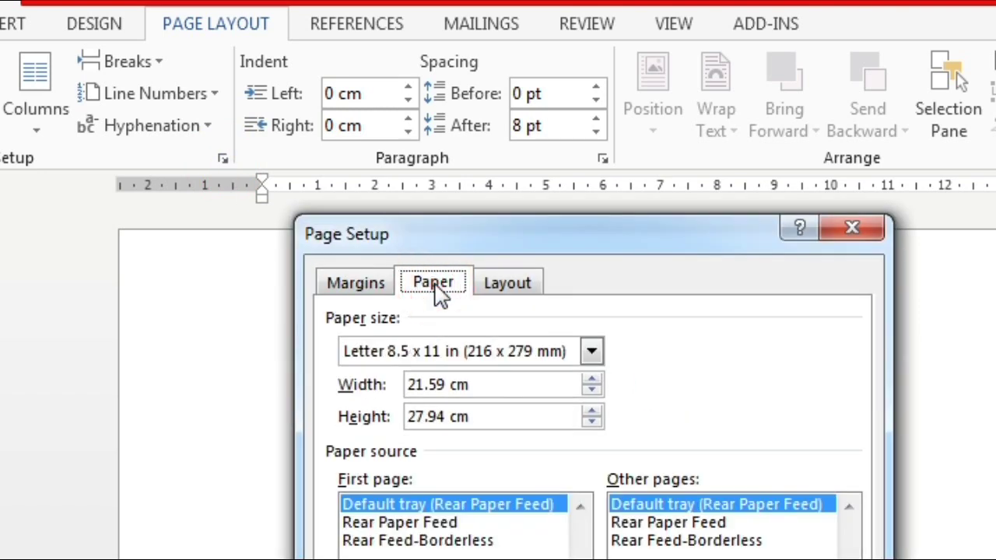
Browse the Paper size list, leaving the paper size at Letter 8.5 x 11 in
{"action": "left_click", "coordinate": [591, 352]}
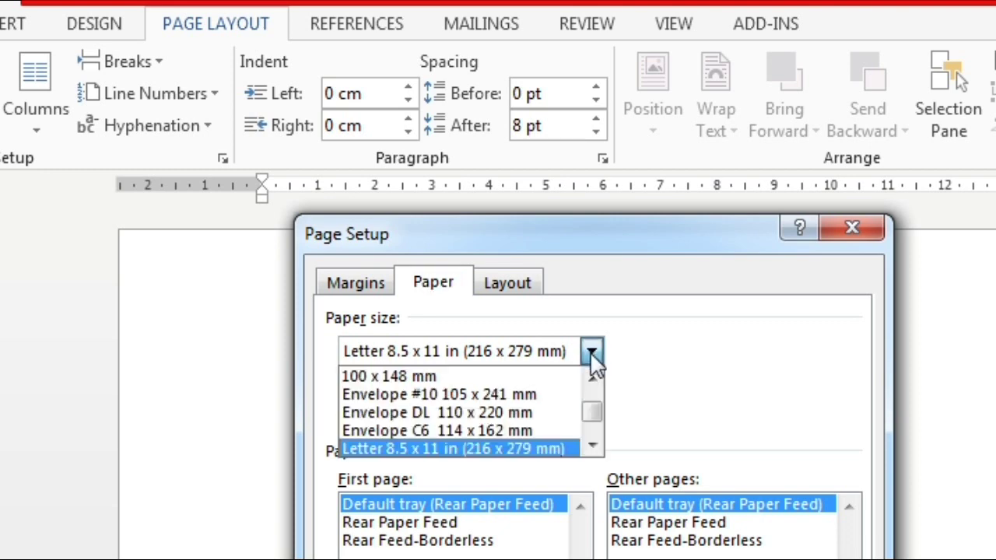
{"action": "left_click", "coordinate": [592, 445]}
{"action": "left_click", "coordinate": [592, 445]}
{"action": "left_click", "coordinate": [592, 445]}
{"action": "left_click", "coordinate": [593, 445]}
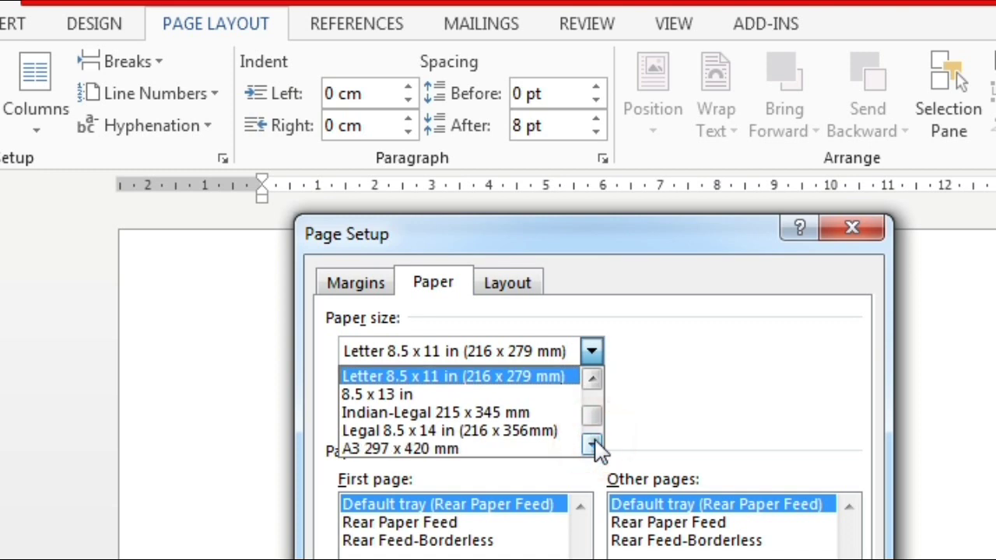
{"action": "left_click", "coordinate": [593, 444]}
{"action": "left_click", "coordinate": [593, 444]}
{"action": "left_click", "coordinate": [592, 444]}
{"action": "left_click", "coordinate": [592, 445]}
{"action": "left_click", "coordinate": [592, 445]}
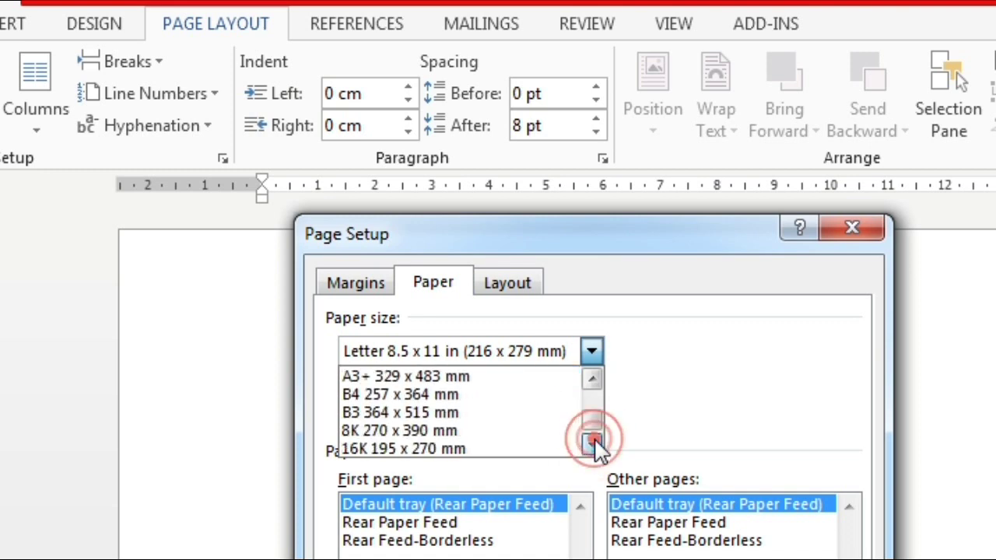
{"action": "left_click", "coordinate": [593, 445]}
{"action": "left_click", "coordinate": [593, 383]}
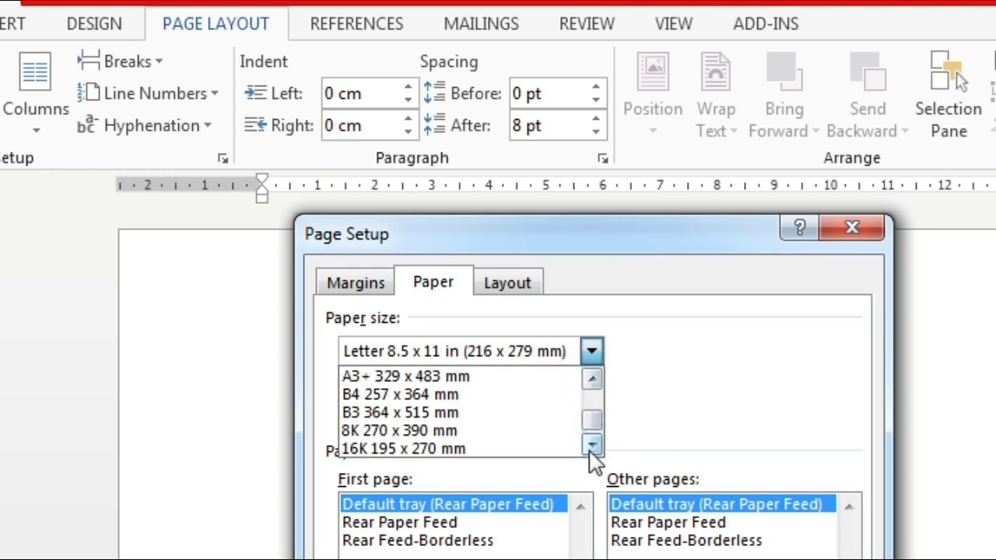
{"action": "left_click", "coordinate": [593, 445]}
{"action": "left_click", "coordinate": [591, 379]}
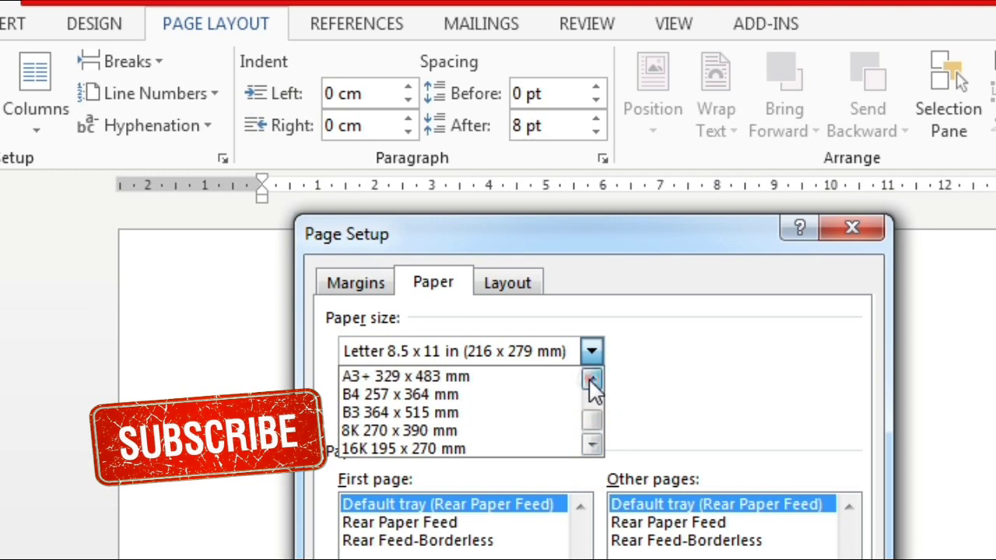
{"action": "left_click", "coordinate": [591, 379]}
{"action": "left_click", "coordinate": [591, 379]}
{"action": "left_click", "coordinate": [592, 379]}
{"action": "left_click", "coordinate": [592, 379]}
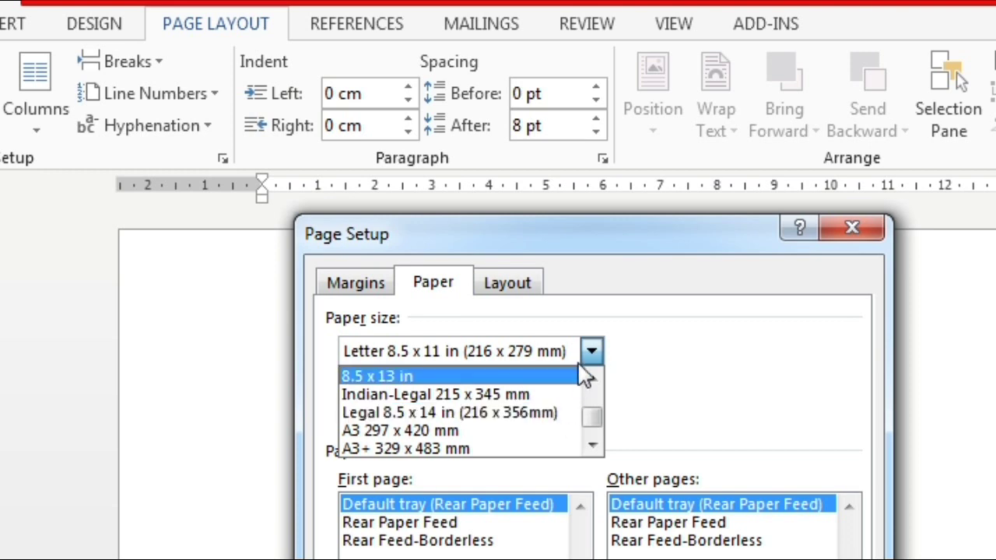
Choose 8.5 x 13 in paper, then trim width to 21.5 cm and height to 33 cm
{"action": "left_click", "coordinate": [429, 376]}
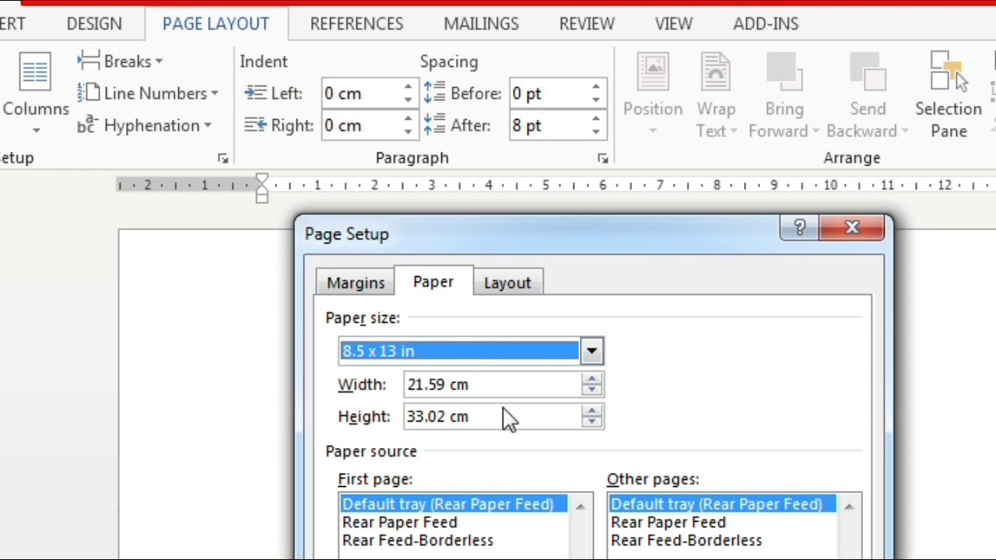
{"action": "left_click", "coordinate": [451, 385]}
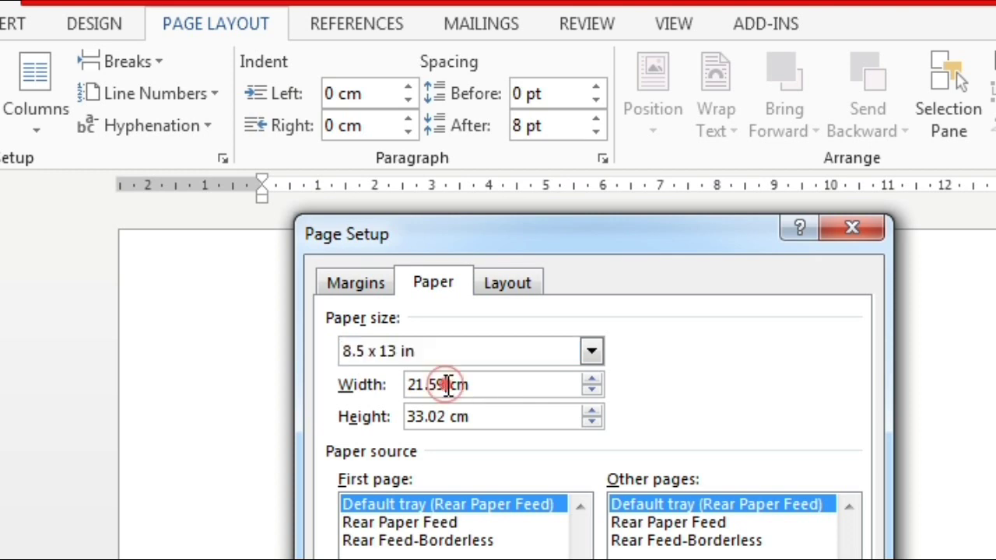
{"action": "key", "text": "BackSpace"}
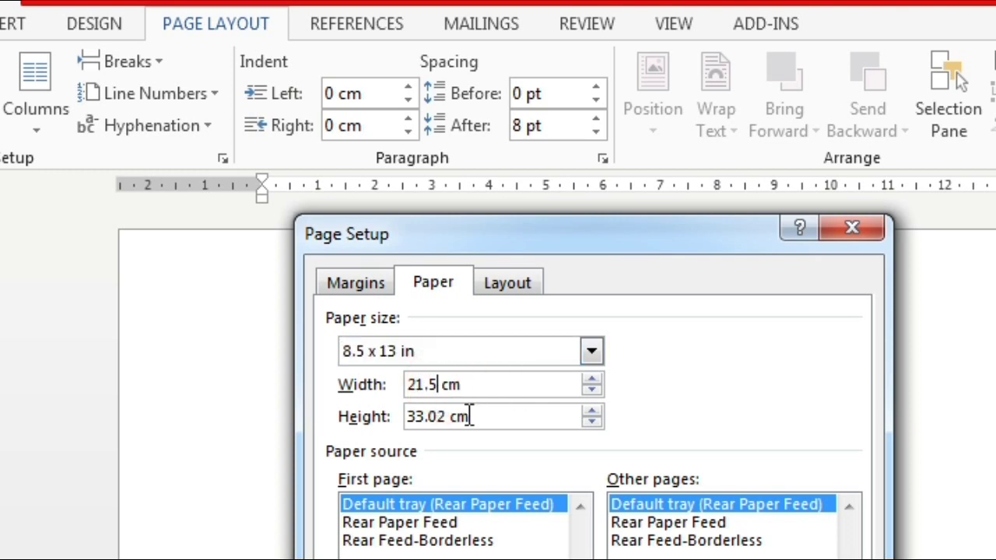
{"action": "left_click", "coordinate": [441, 417]}
{"action": "key", "text": "BackSpace"}
{"action": "key", "text": "BackSpace"}
{"action": "key", "text": "BackSpace"}
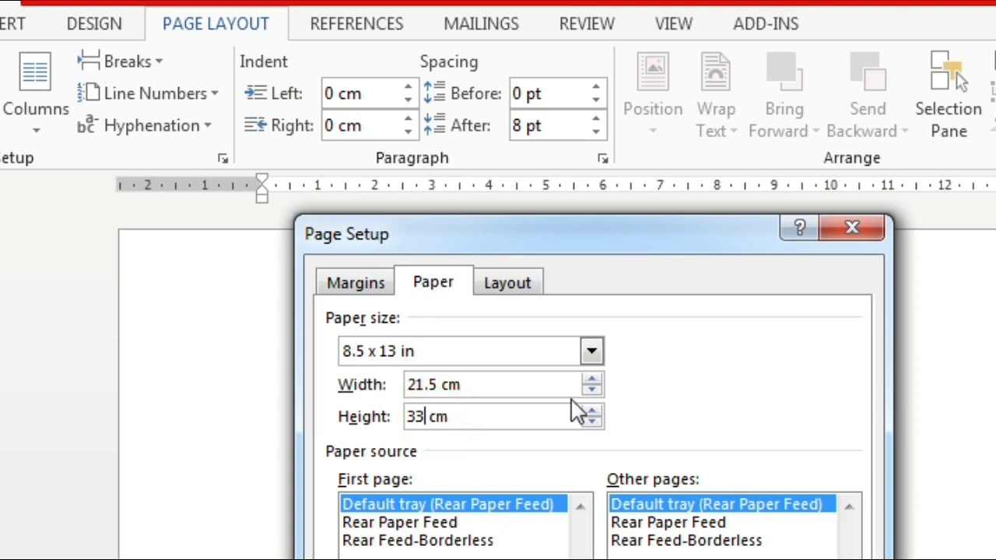
Select Letter 8.5 x 11 in as the paper size and change its height to 33 cm
{"action": "left_click", "coordinate": [592, 352]}
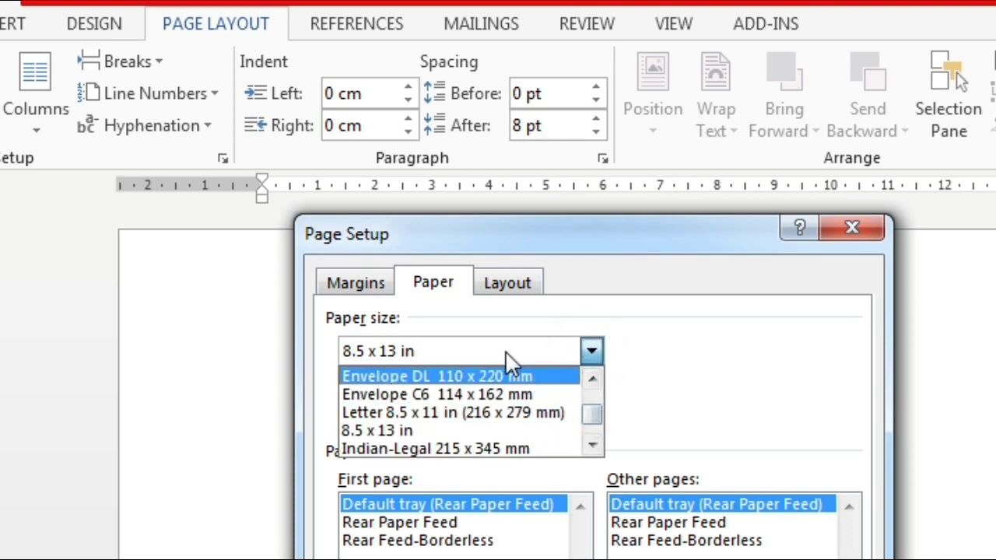
{"action": "left_click", "coordinate": [603, 411]}
{"action": "left_click_drag", "start_coordinate": [596, 424], "coordinate": [597, 438]}
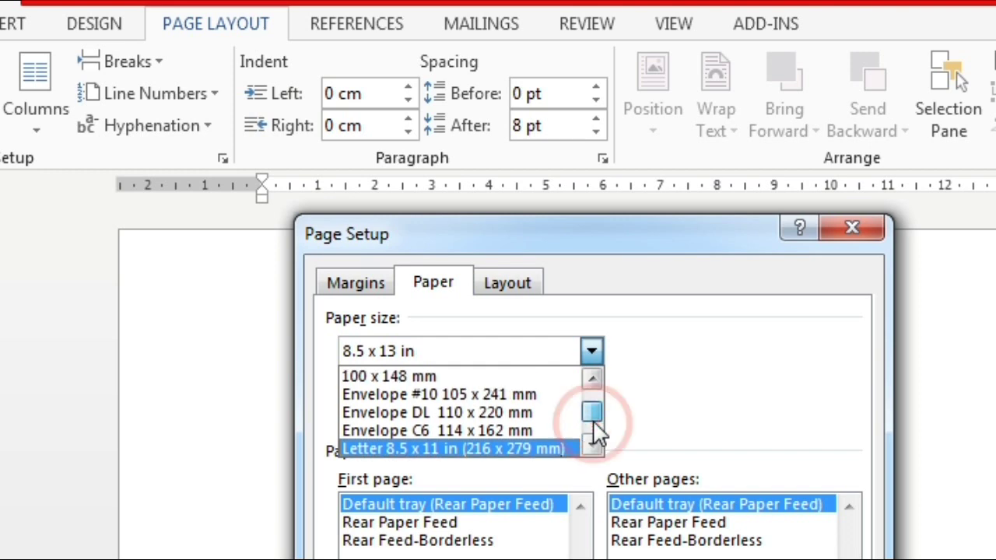
{"action": "scroll", "coordinate": [596, 438], "scroll_direction": "up", "scroll_amount": 1}
{"action": "scroll", "coordinate": [596, 439], "scroll_direction": "down", "scroll_amount": 1}
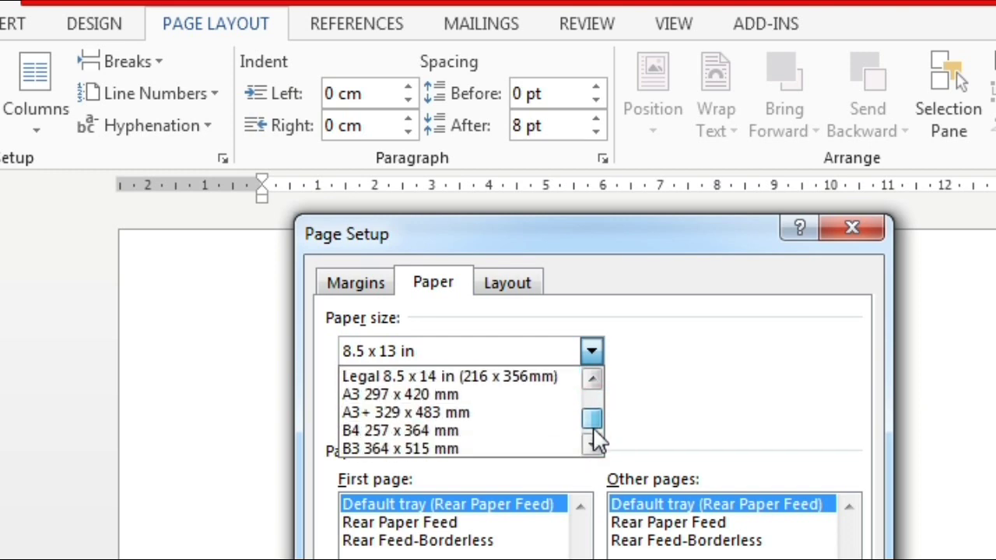
{"action": "scroll", "coordinate": [597, 438], "scroll_direction": "up", "scroll_amount": 1}
{"action": "left_click", "coordinate": [470, 377]}
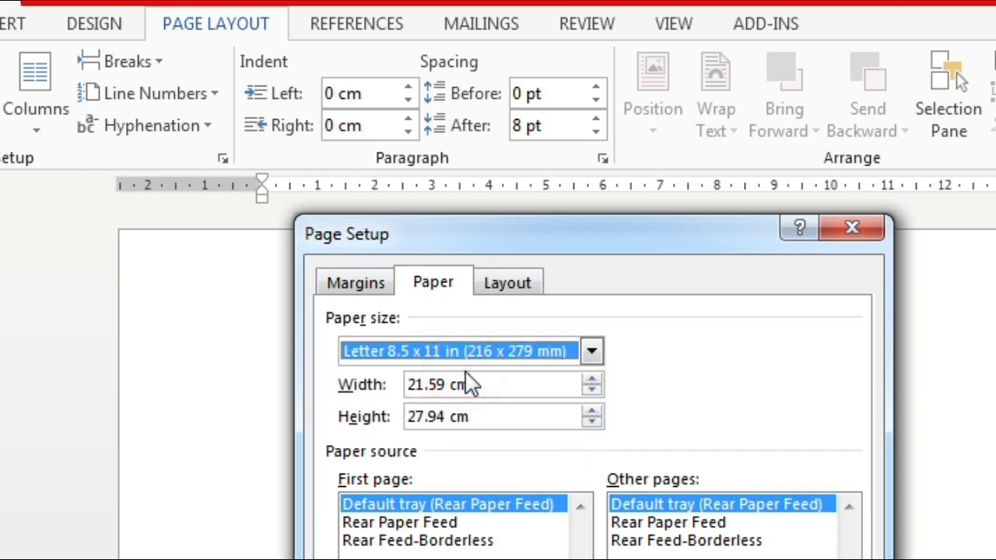
{"action": "left_click", "coordinate": [439, 419]}
{"action": "double_click", "coordinate": [440, 419]}
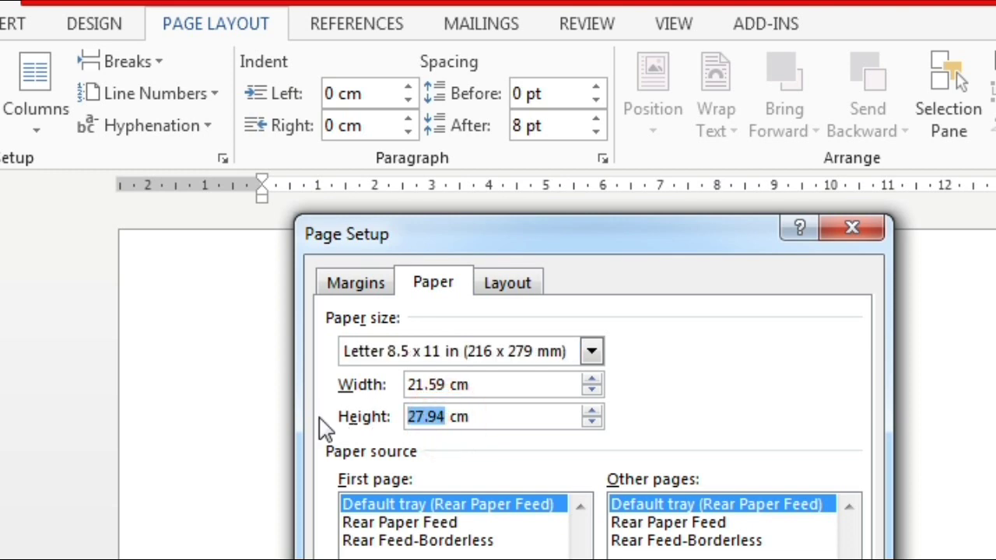
{"action": "type", "text": "33"}
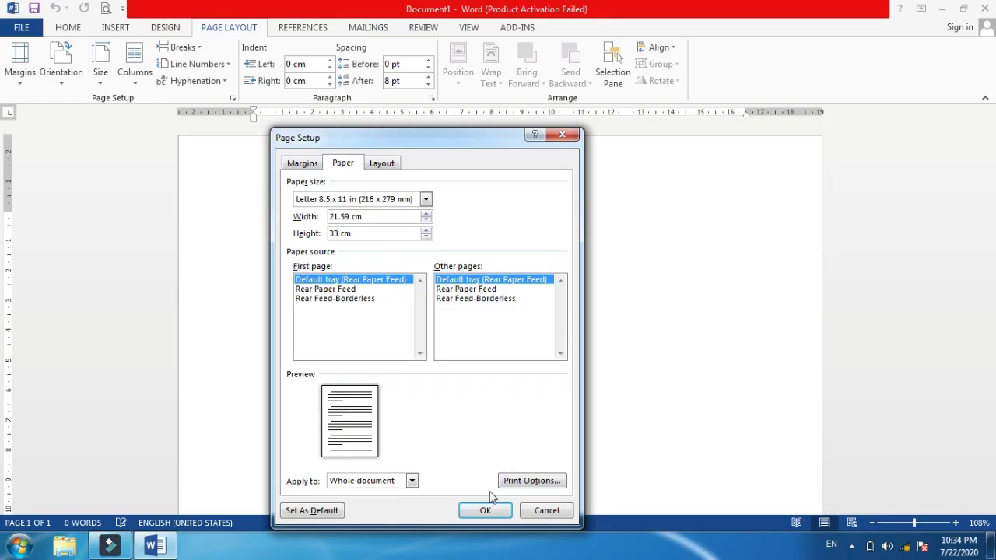
Confirm Page Setup with OK to apply the 21.59 × 33 cm paper size
{"action": "left_click", "coordinate": [486, 512]}
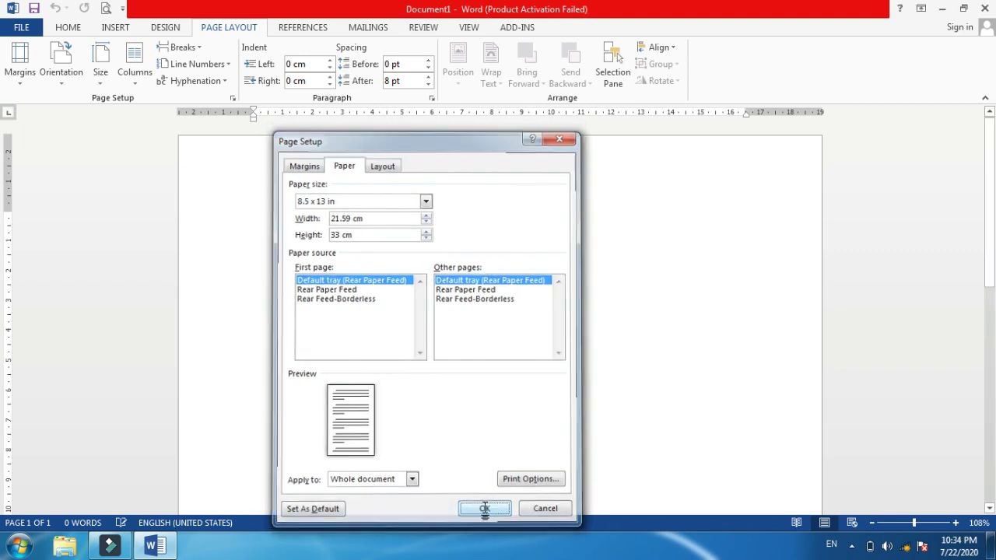